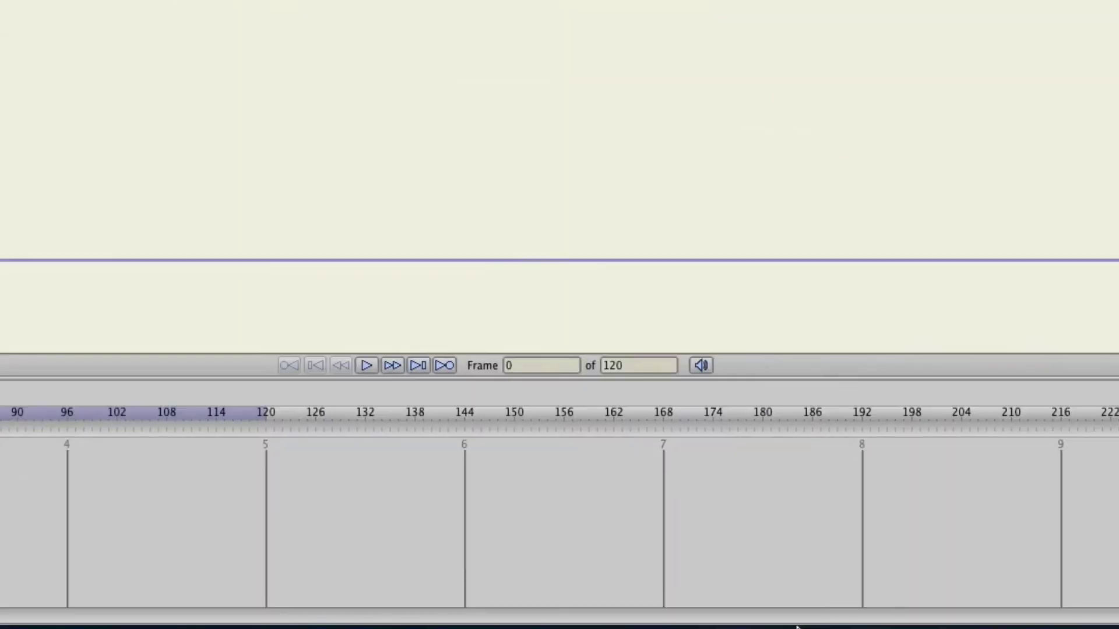
Step: In Photoshop, move the head (Layer 2) to show it is a separate layer, then undo
{"action": "mouse_move", "coordinate": [758, 624]}
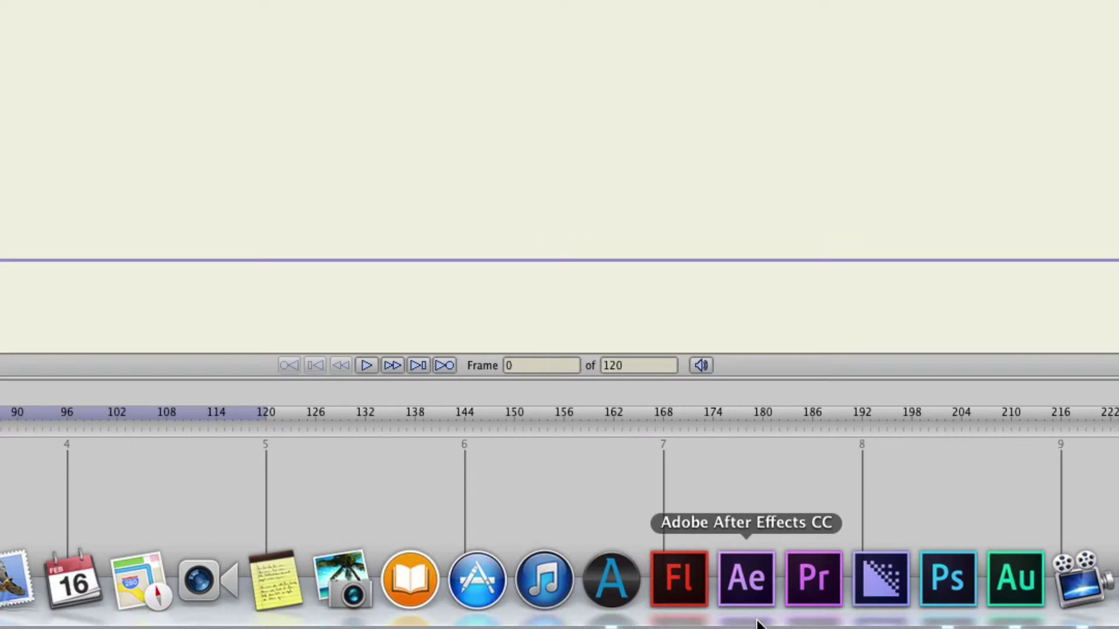
{"action": "left_click", "coordinate": [964, 589]}
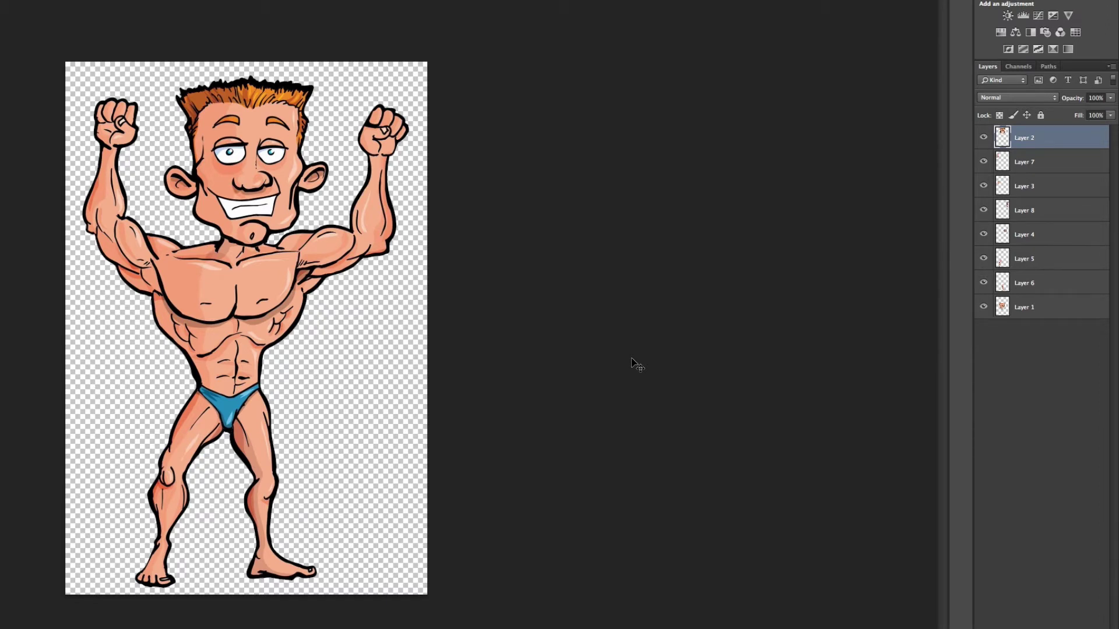
{"action": "left_click", "coordinate": [1019, 162]}
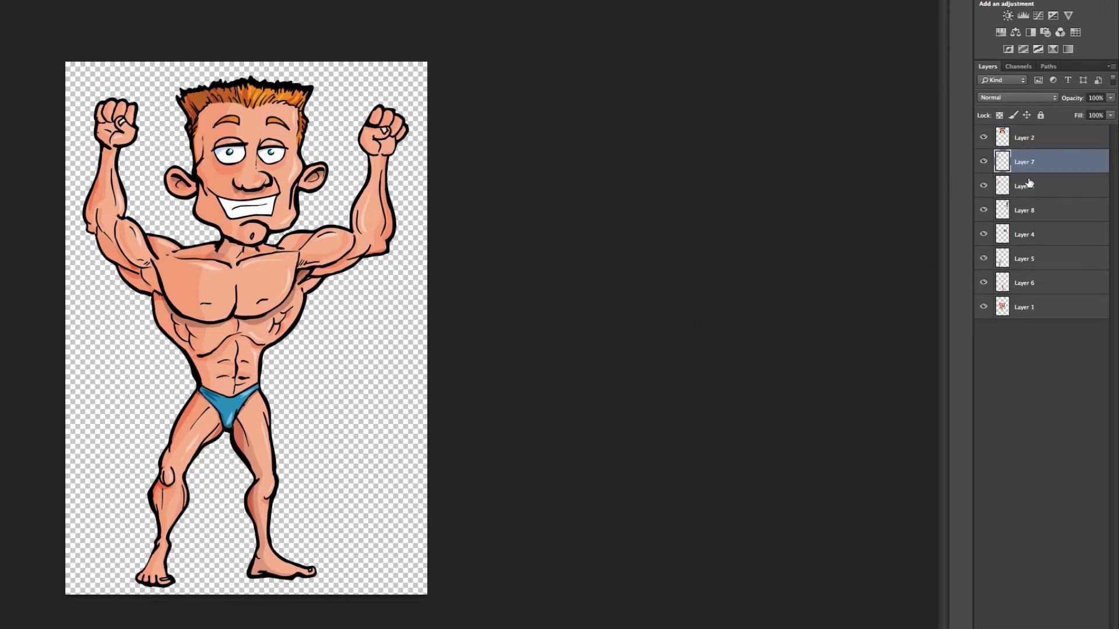
{"action": "left_click", "coordinate": [1024, 141]}
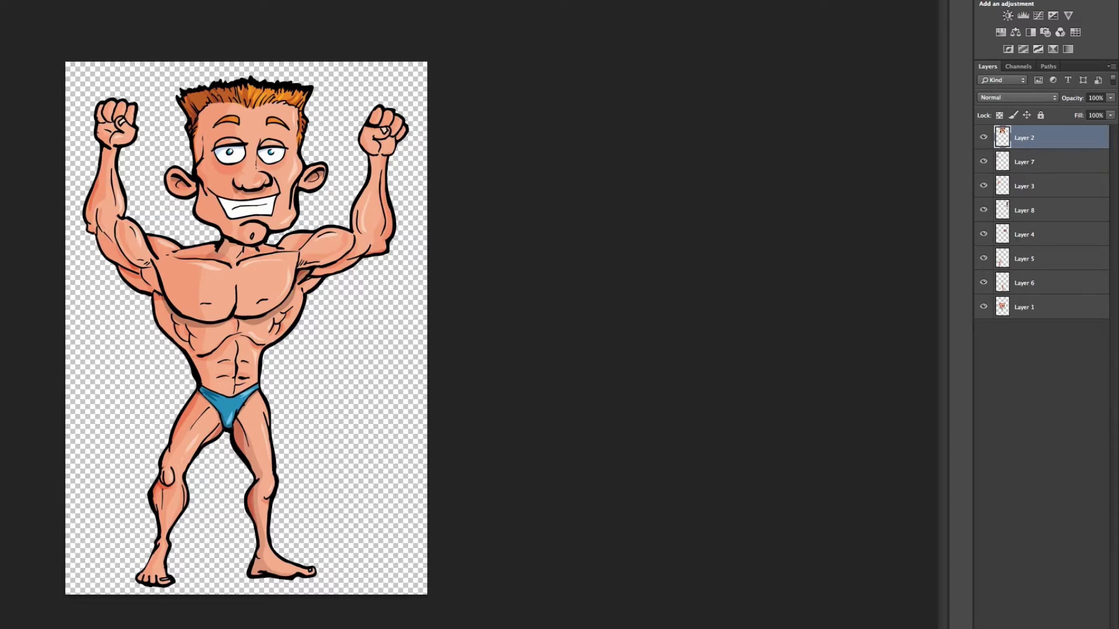
{"action": "left_click_drag", "start_coordinate": [272, 183], "coordinate": [274, 157]}
{"action": "key", "text": "ctrl+z"}
Step: Shift the right leg (Layer 6) about 96 px right, then undo it
{"action": "left_click", "coordinate": [1024, 309]}
{"action": "left_click", "coordinate": [1024, 283]}
{"action": "left_click_drag", "start_coordinate": [258, 502], "coordinate": [314, 500]}
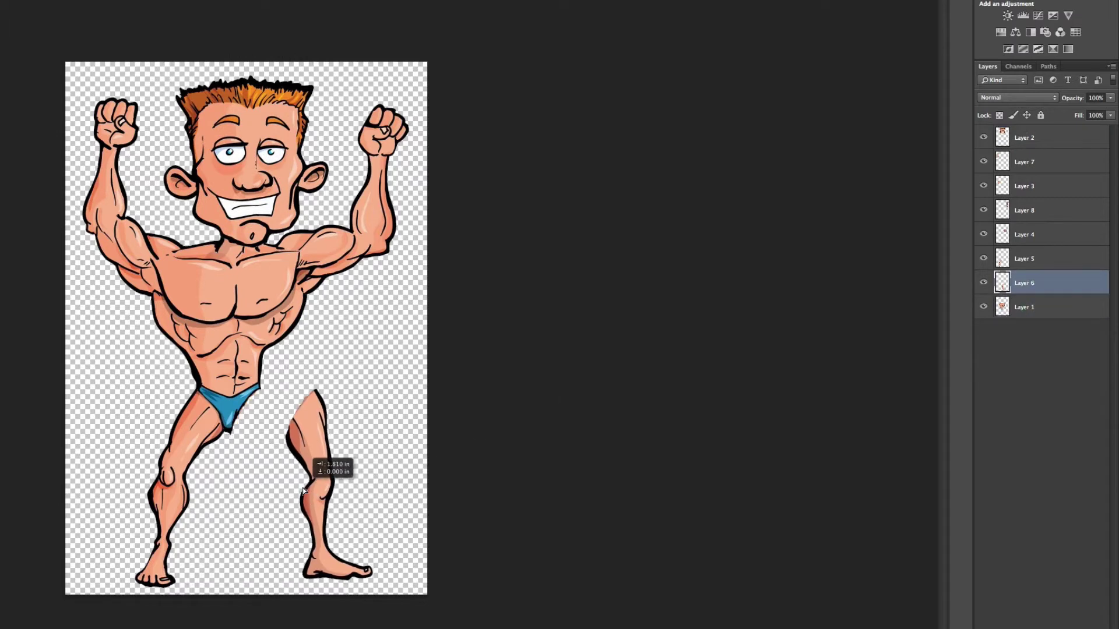
{"action": "key", "text": "ctrl+z"}
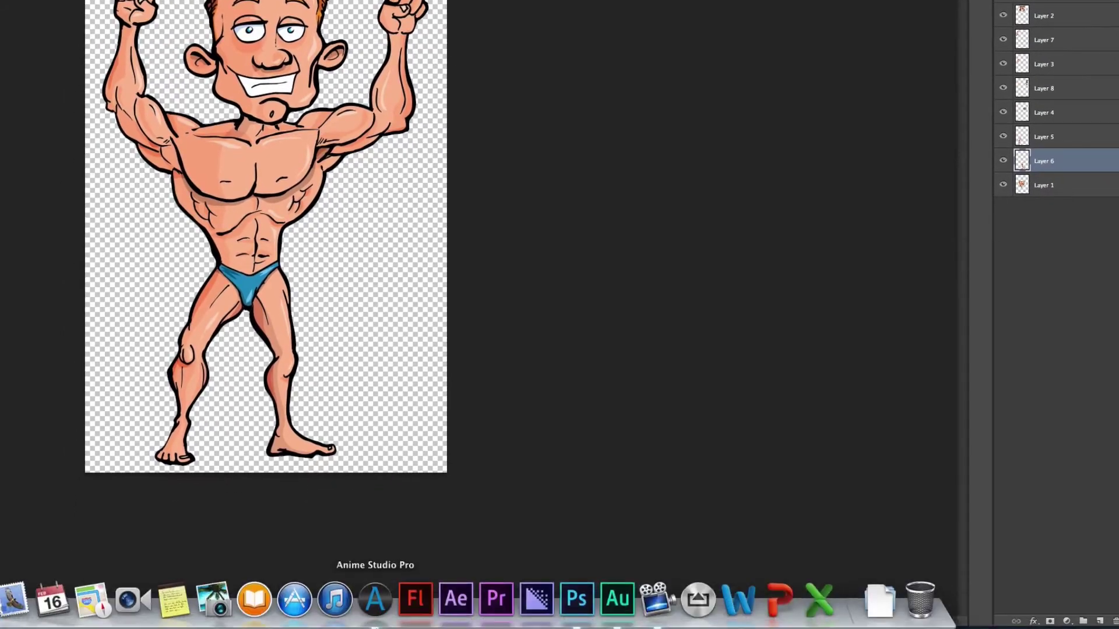
Step: In Anime Studio Pro, import StrongGuy.psd through File > Import > Image
{"action": "left_click", "coordinate": [375, 599]}
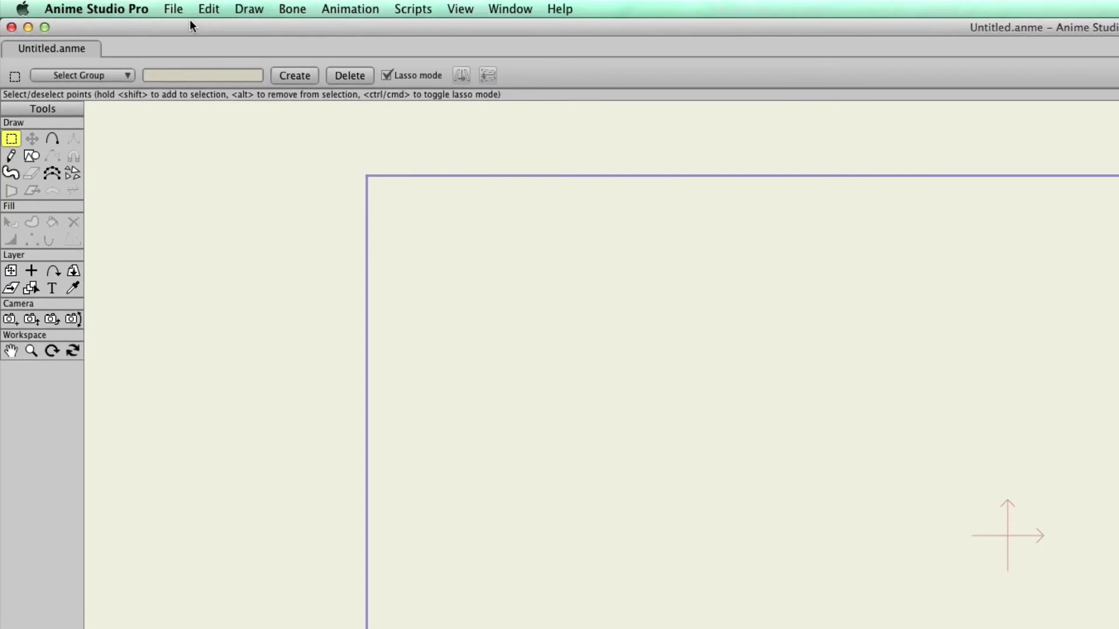
{"action": "left_click", "coordinate": [185, 15]}
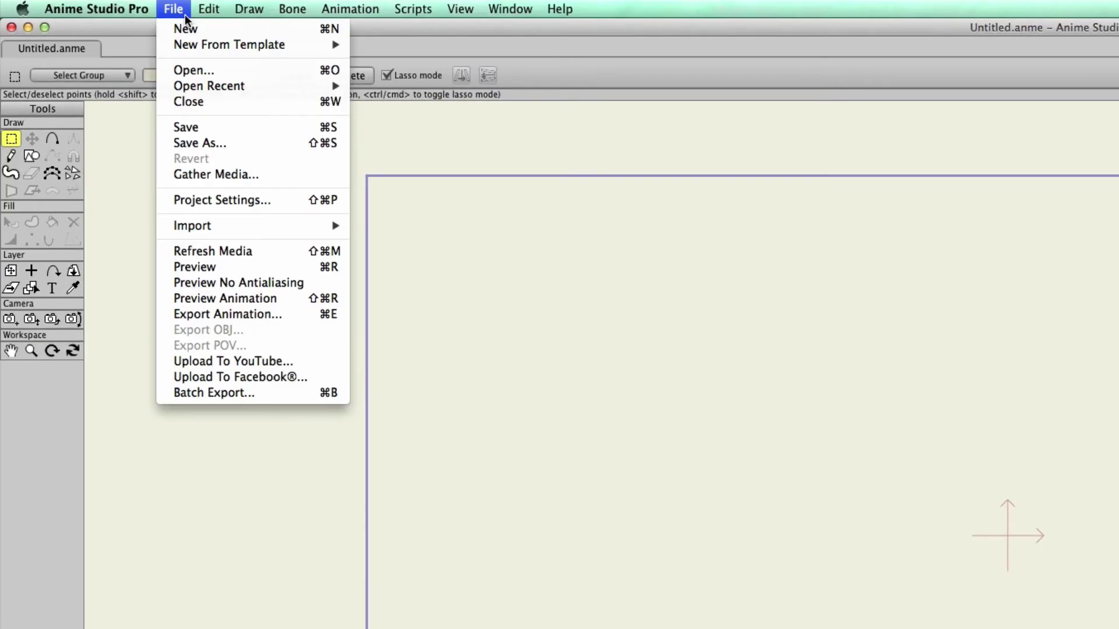
{"action": "mouse_move", "coordinate": [236, 228]}
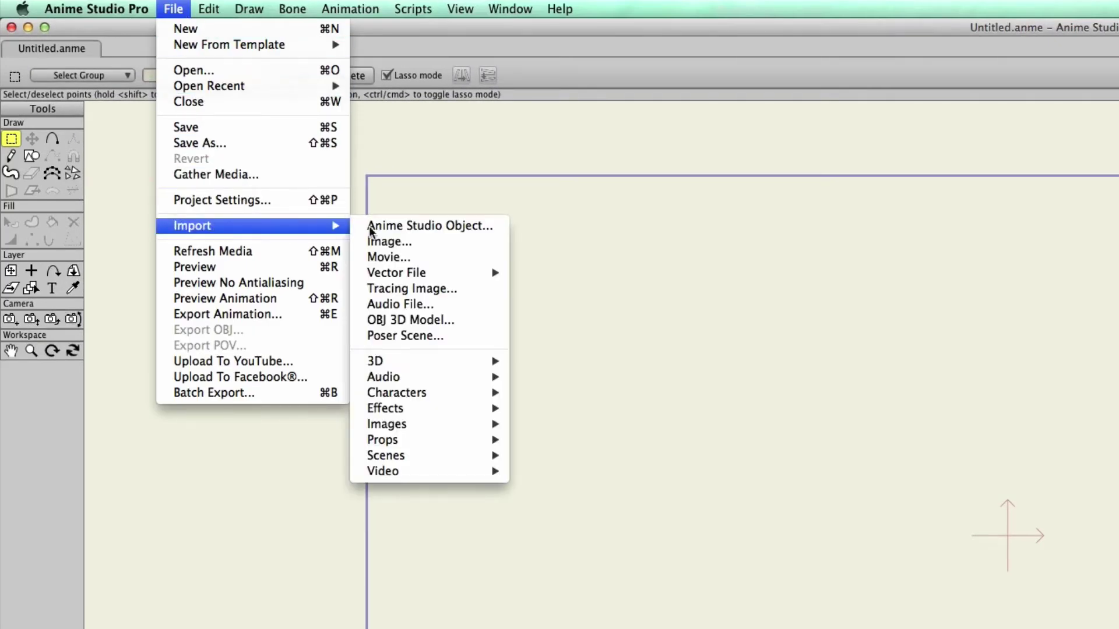
{"action": "left_click", "coordinate": [427, 244]}
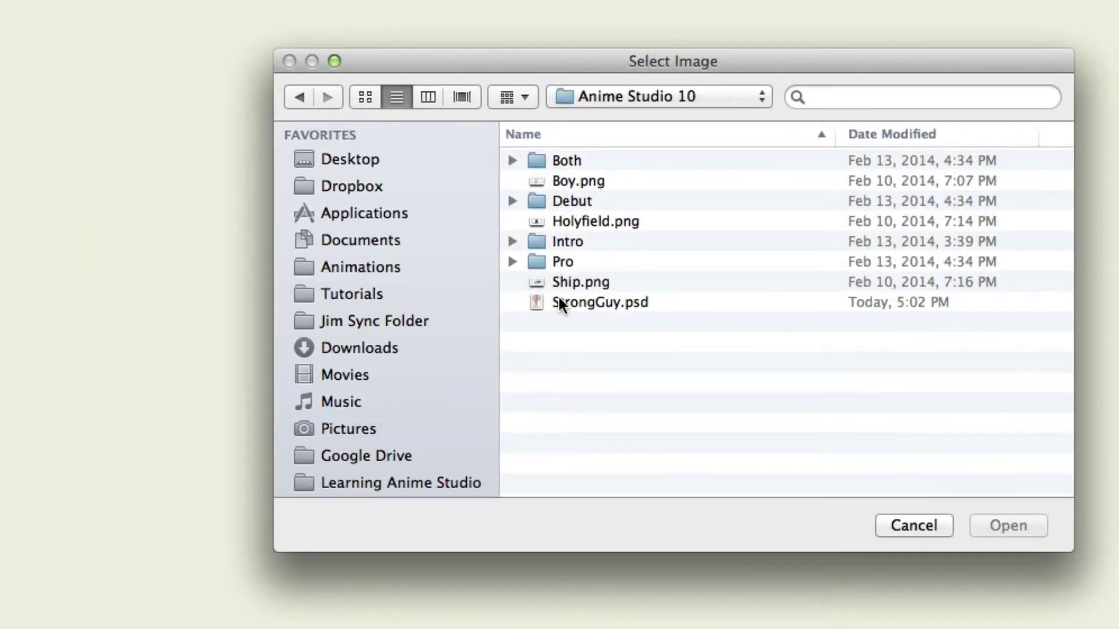
{"action": "left_click", "coordinate": [558, 297]}
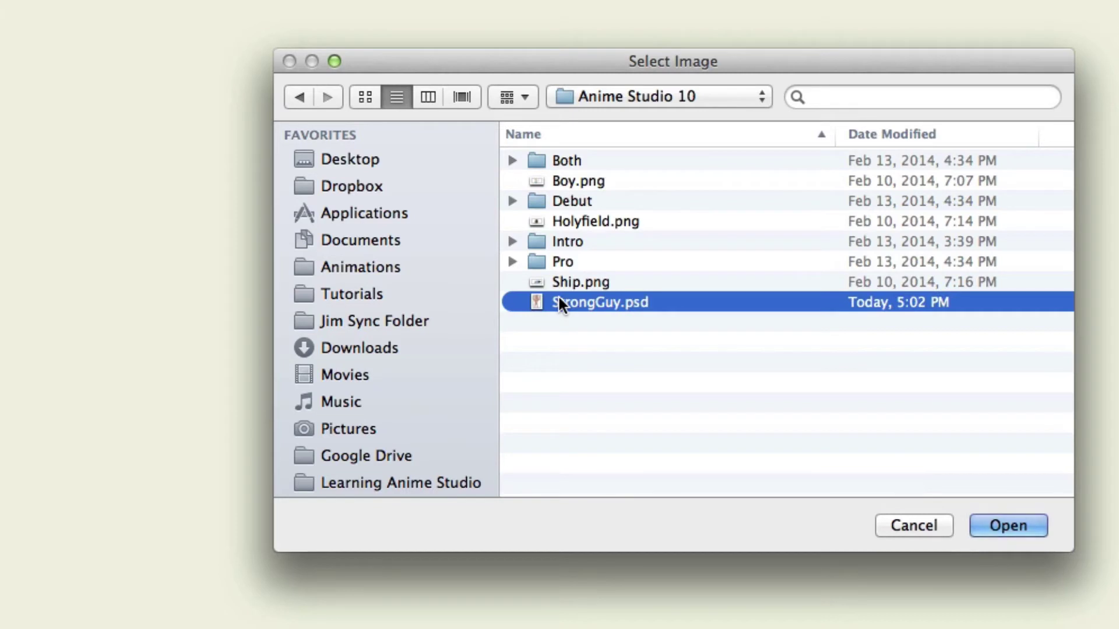
{"action": "left_click", "coordinate": [1017, 522]}
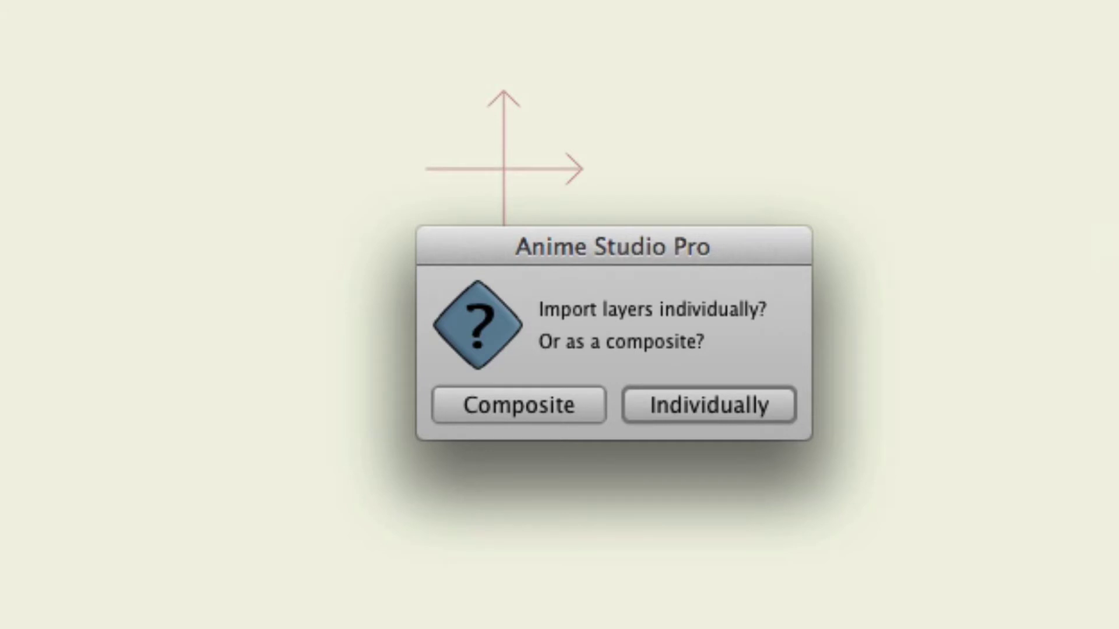
Step: Import the PSD layers individually, then inspect the group and Layers 2, 7, 3 and 8
{"action": "left_click", "coordinate": [724, 402]}
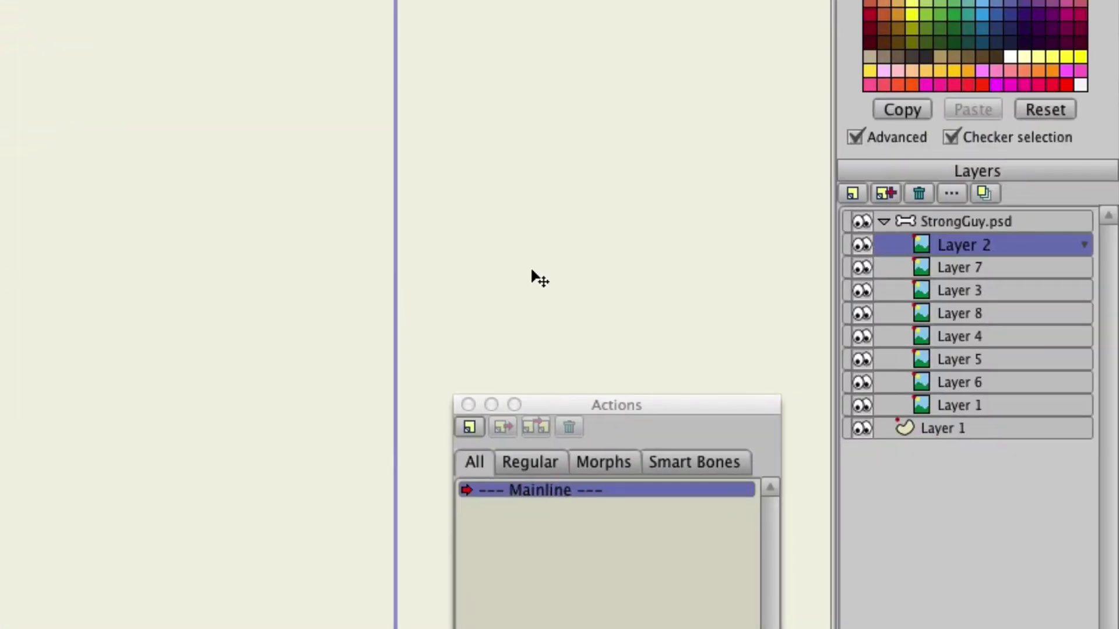
{"action": "left_click", "coordinate": [963, 228]}
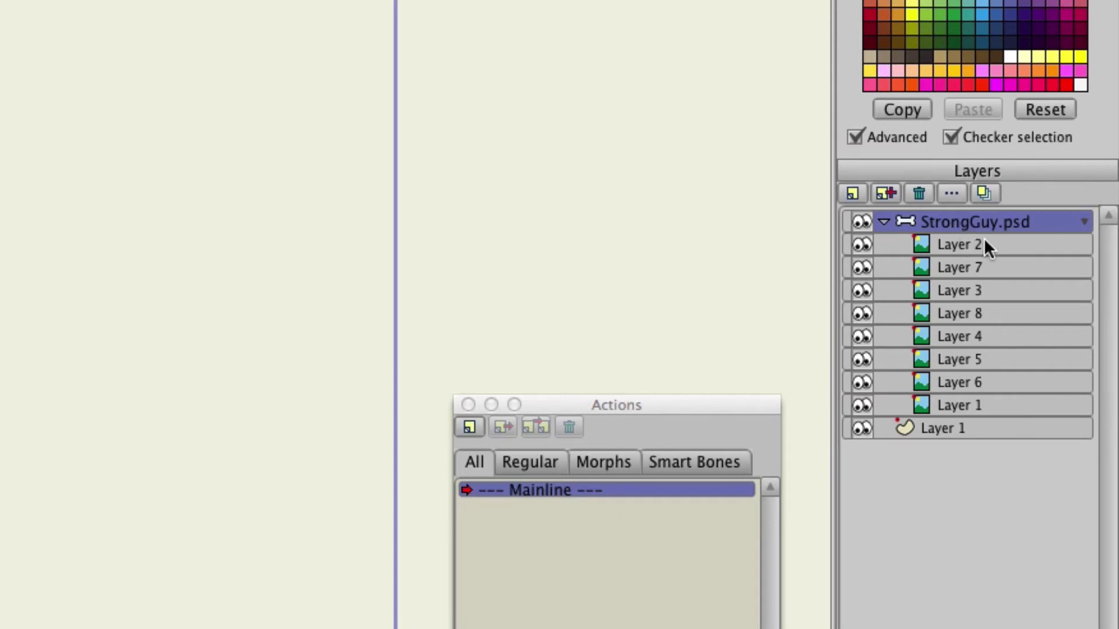
{"action": "left_click", "coordinate": [971, 247]}
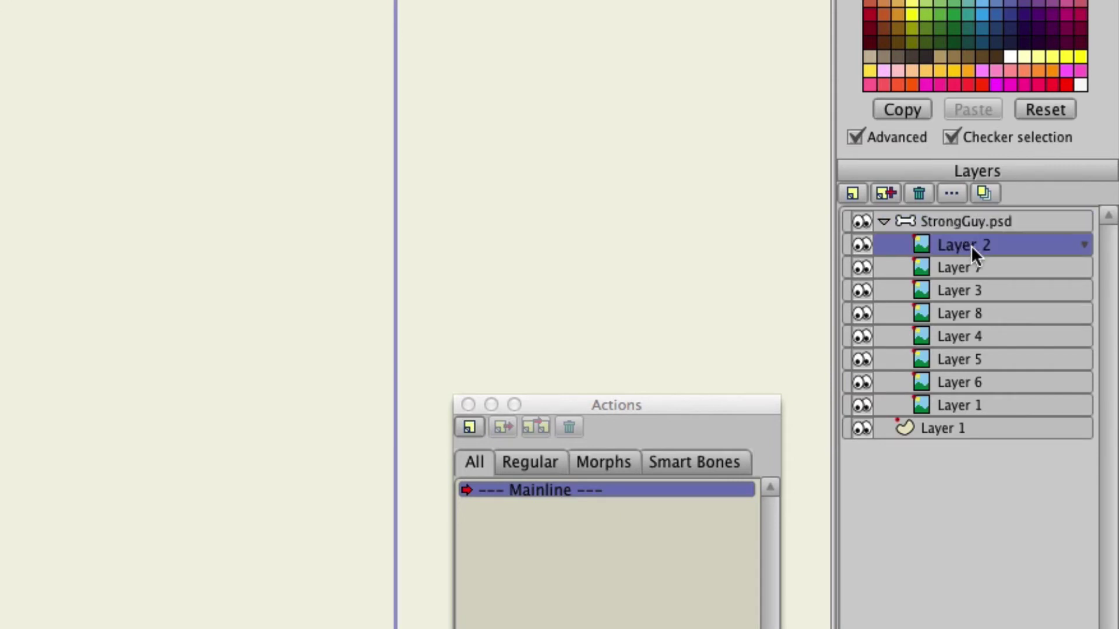
{"action": "left_click", "coordinate": [963, 267]}
{"action": "left_click", "coordinate": [956, 289]}
{"action": "left_click", "coordinate": [957, 313]}
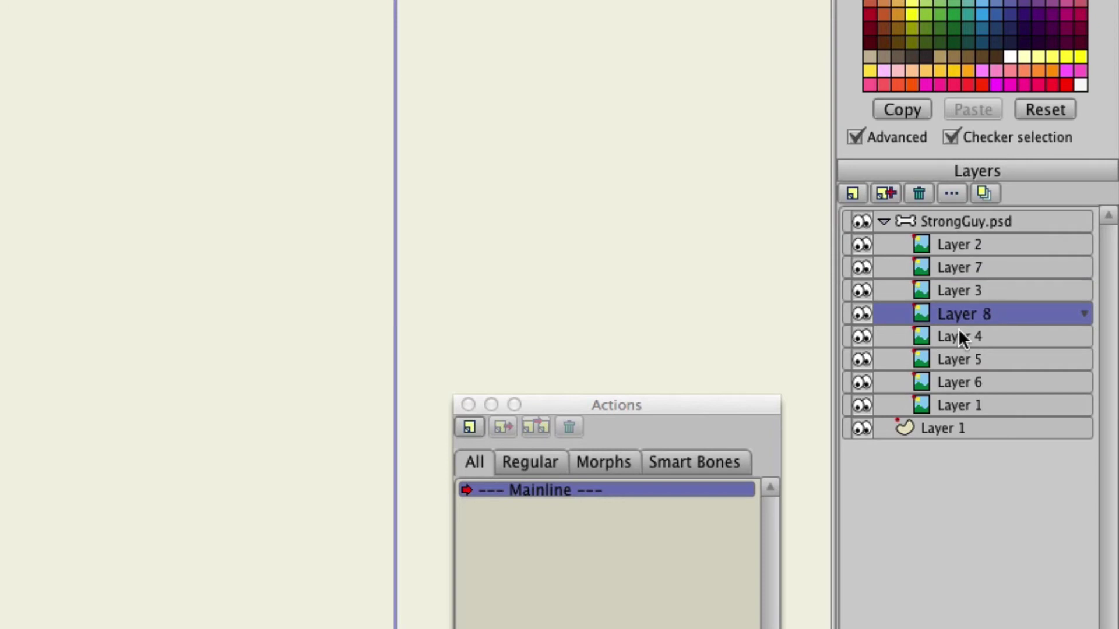
{"action": "left_click", "coordinate": [958, 289]}
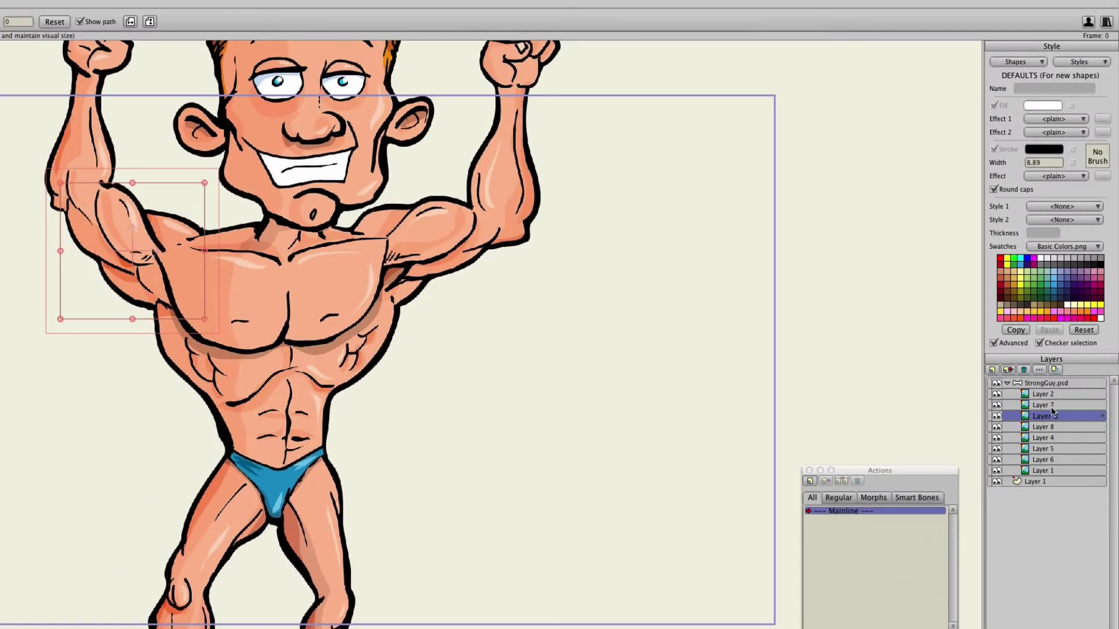
Step: Check the arm, leg and torso pieces (Layers 7, 8, 5, 6, 1), then reselect the StrongGuy.psd group
{"action": "left_click", "coordinate": [1051, 408]}
{"action": "left_click", "coordinate": [1046, 428]}
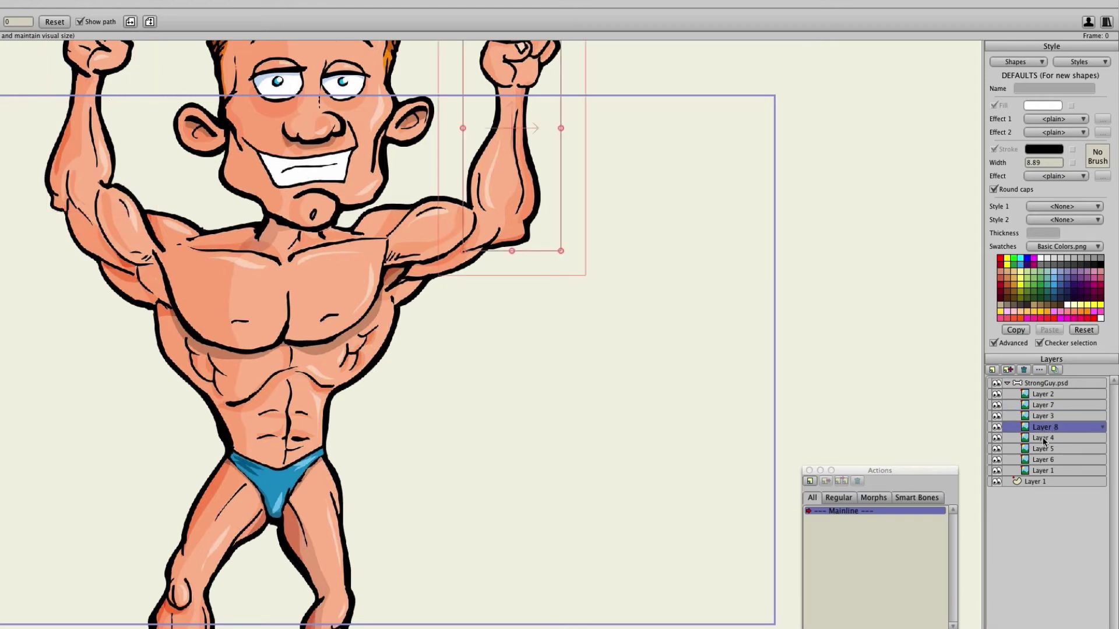
{"action": "left_click", "coordinate": [1043, 449]}
{"action": "left_click", "coordinate": [1043, 460]}
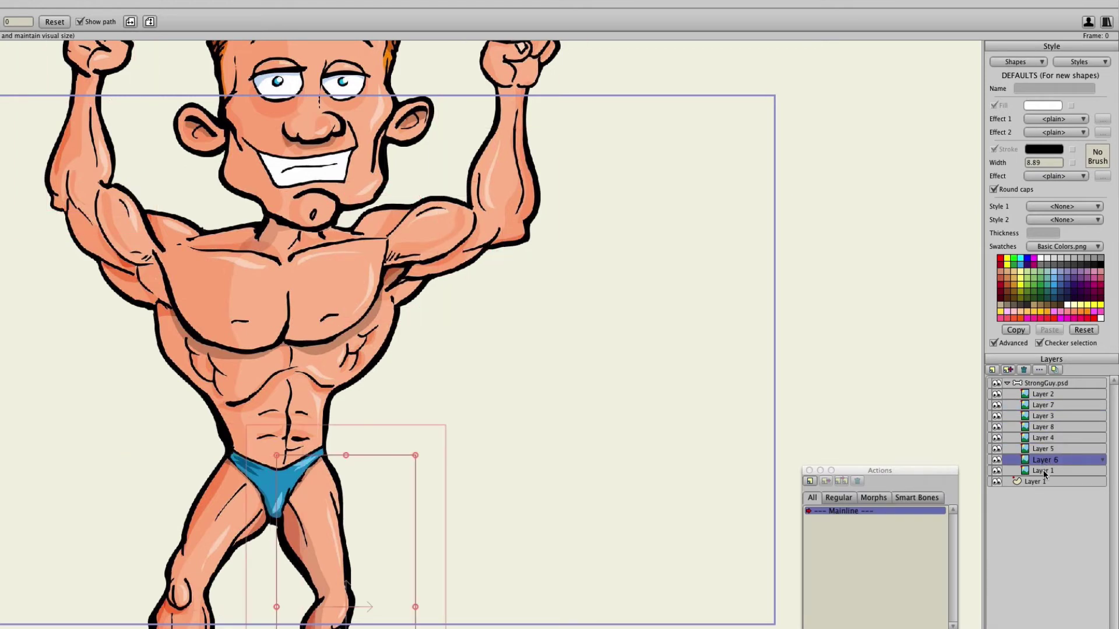
{"action": "left_click", "coordinate": [1046, 470]}
{"action": "left_click", "coordinate": [1051, 384]}
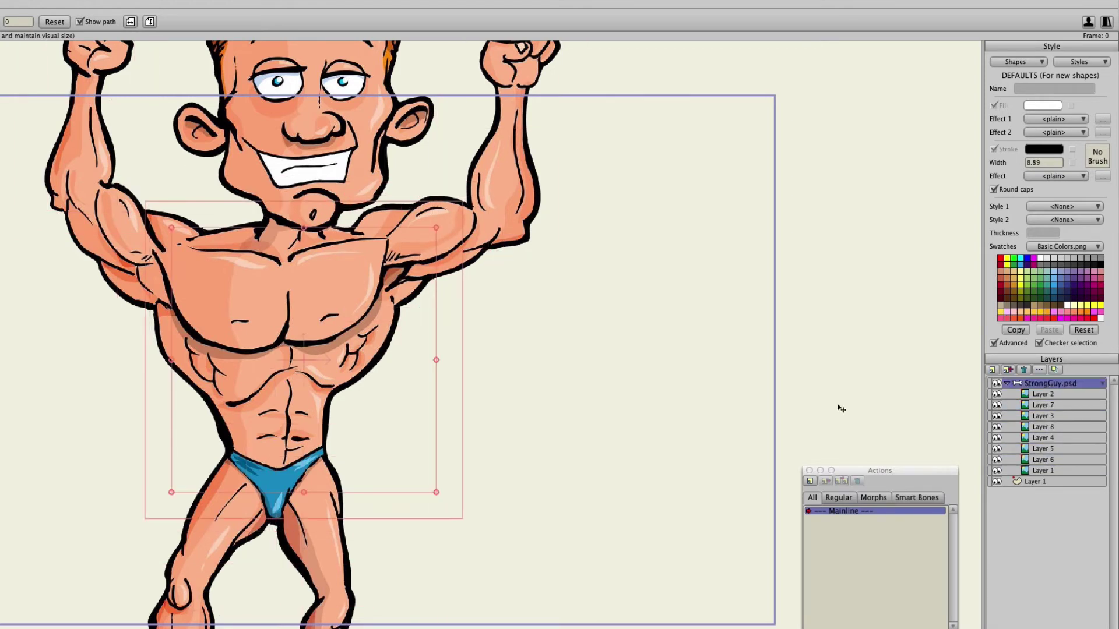
{"action": "scroll", "coordinate": [567, 439], "scroll_direction": "up", "scroll_amount": 1}
Step: Scroll the Layers panel down to the StrongGuy.psd bone group
{"action": "scroll", "coordinate": [567, 439], "scroll_direction": "down", "scroll_amount": 2}
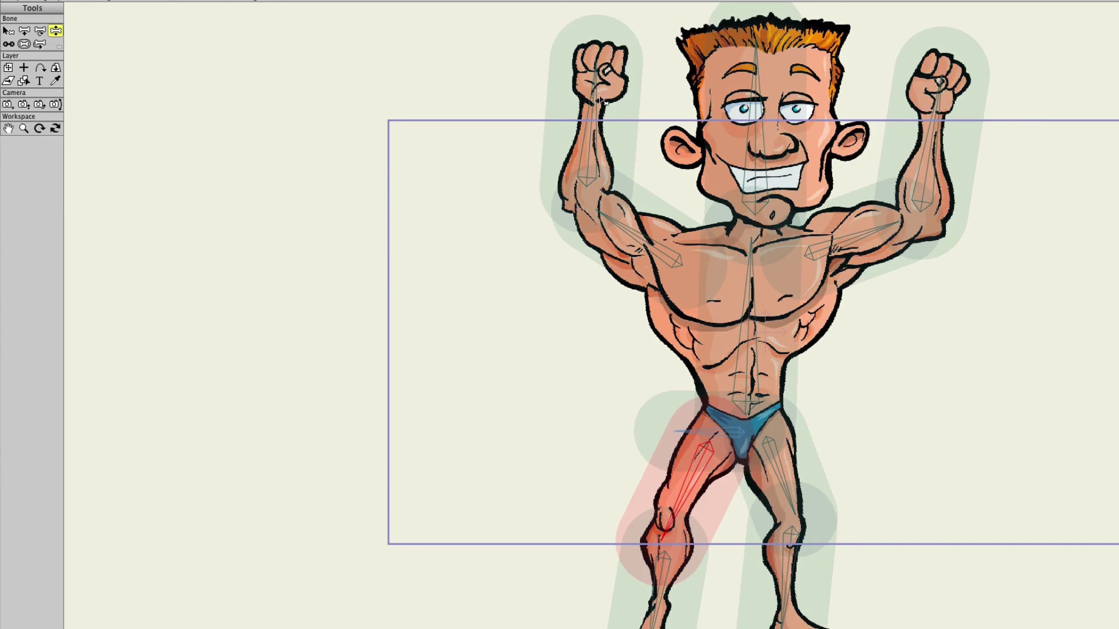
Step: Swing both forearm bones to test the rig, leaving both arms raised in a flex
{"action": "left_click_drag", "start_coordinate": [603, 100], "coordinate": [542, 111]}
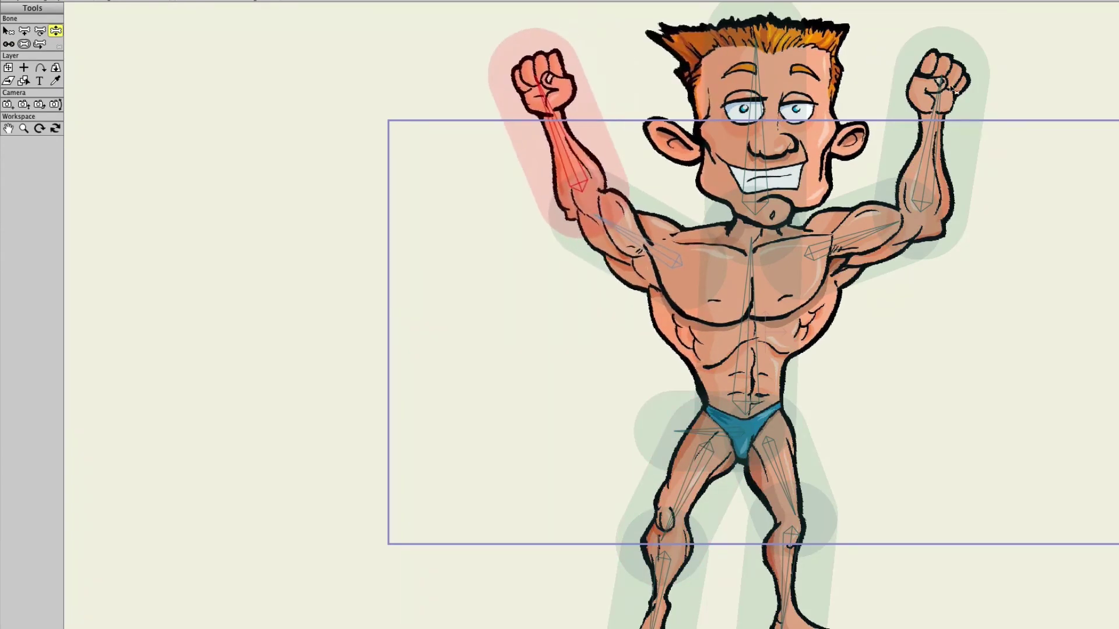
{"action": "left_click_drag", "start_coordinate": [940, 93], "coordinate": [998, 96]}
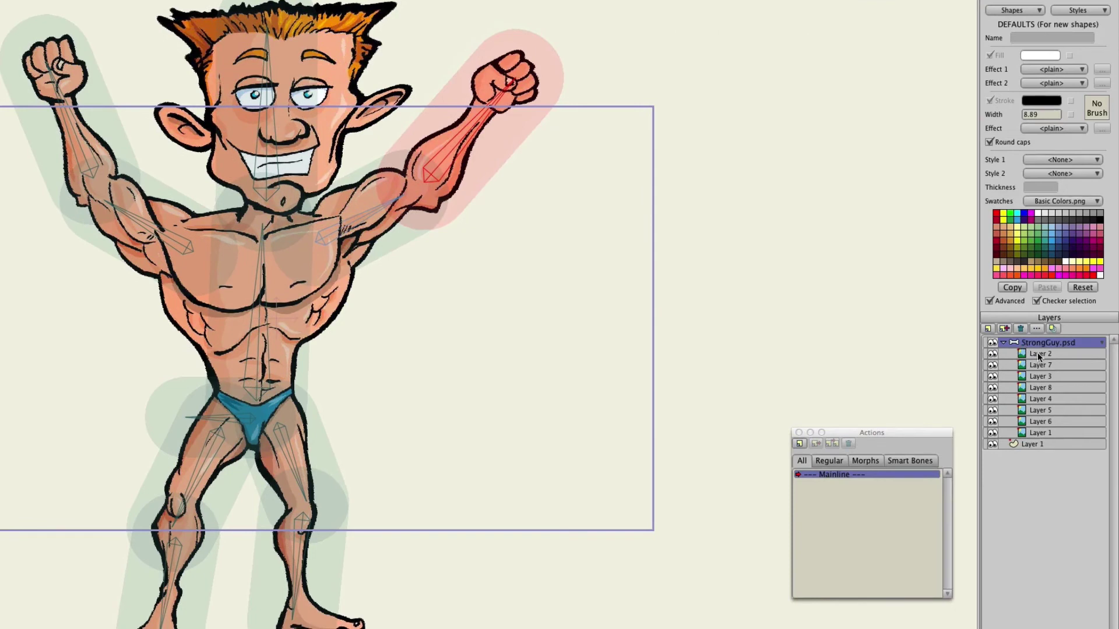
{"action": "left_click", "coordinate": [1037, 354]}
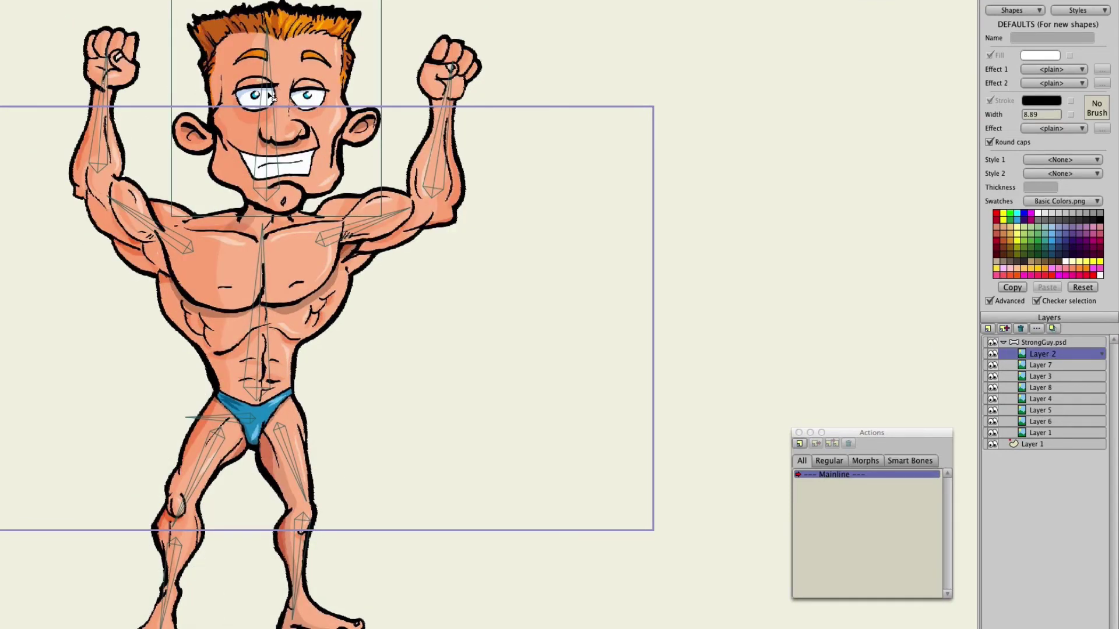
{"action": "left_click", "coordinate": [273, 97]}
{"action": "left_click", "coordinate": [1048, 343]}
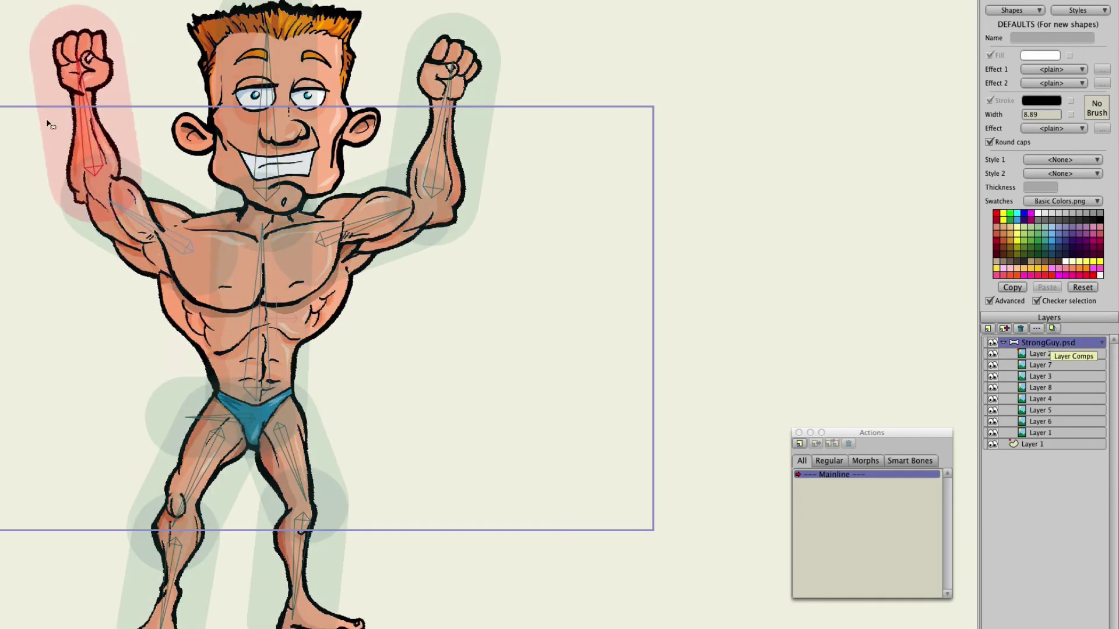
{"action": "mouse_move", "coordinate": [42, 117]}
{"action": "left_mouse_down"}
{"action": "mouse_move", "coordinate": [24, 105]}
{"action": "mouse_move", "coordinate": [76, 104]}
{"action": "left_mouse_up"}
{"action": "left_click_drag", "start_coordinate": [442, 150], "coordinate": [442, 179]}
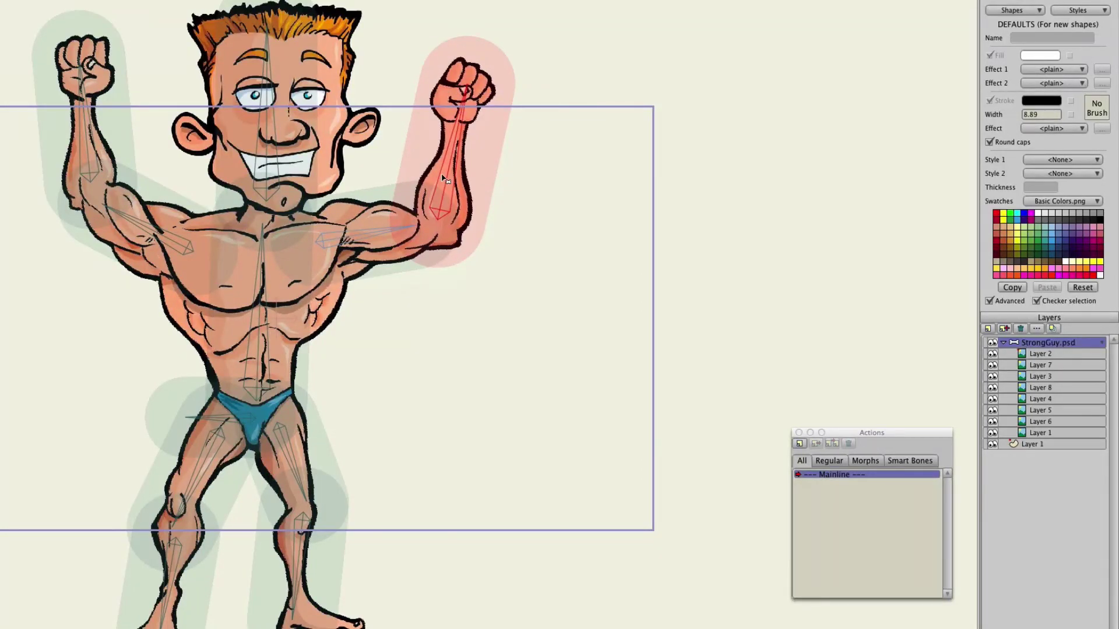